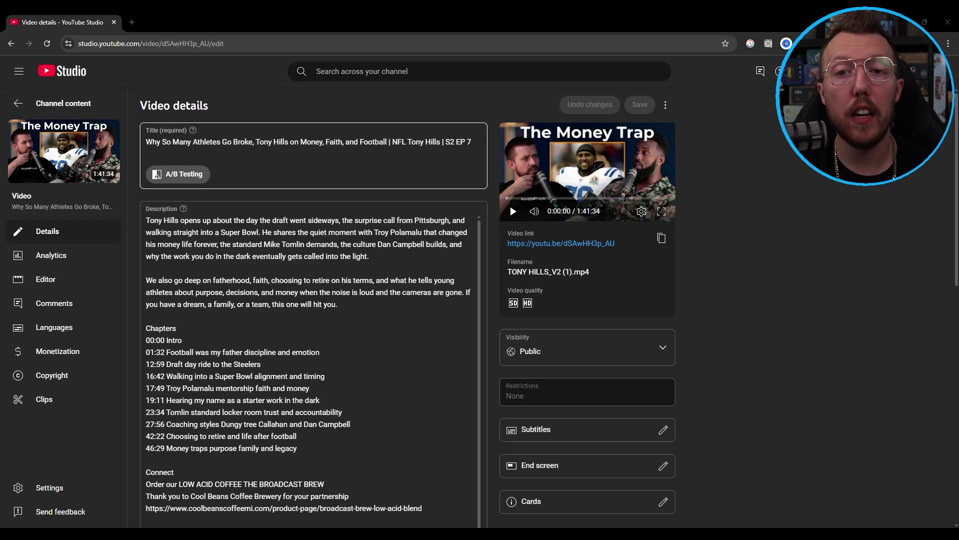
- Briefly open and close the title A/B setup, then start a thumbnail A/B test instead
click(178, 174)
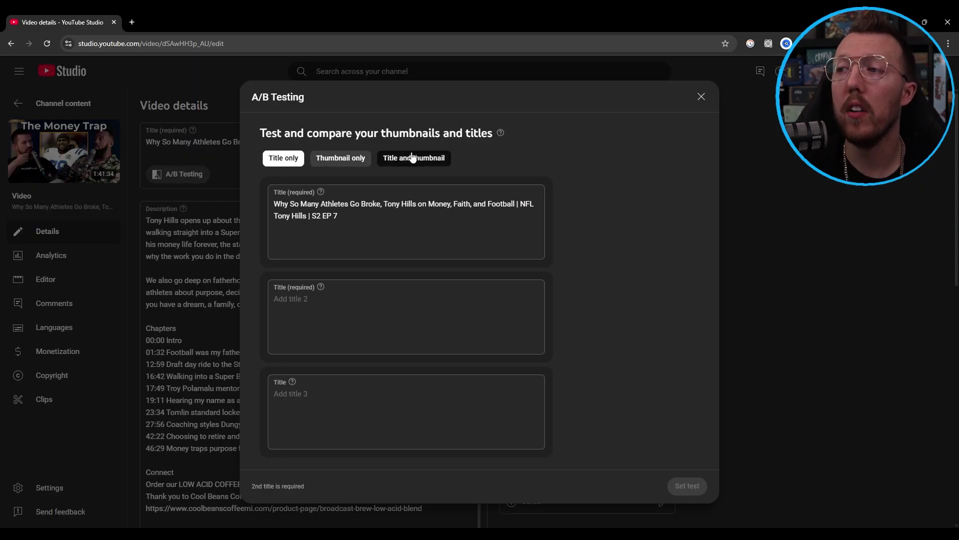
click(700, 97)
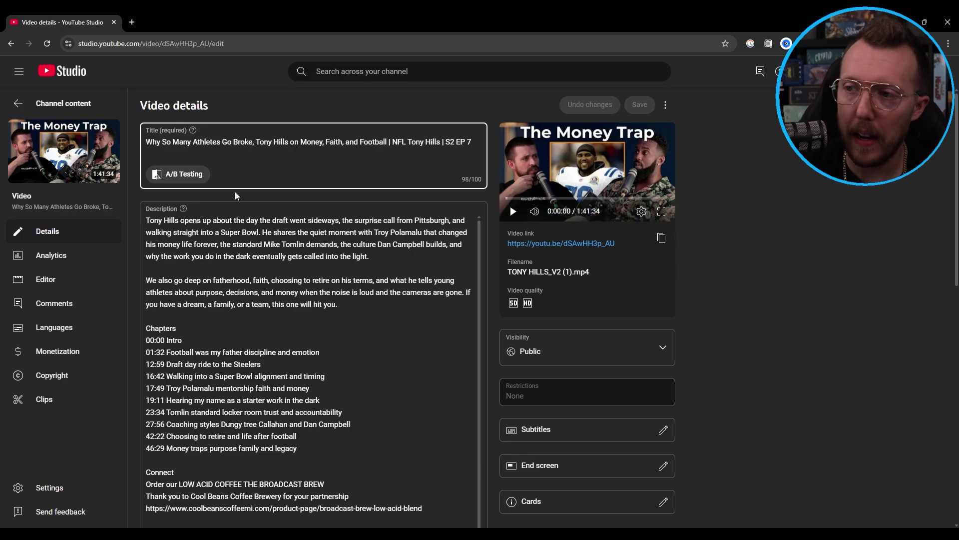
scroll(235, 191, down, 10)
scroll(229, 282, down, 1)
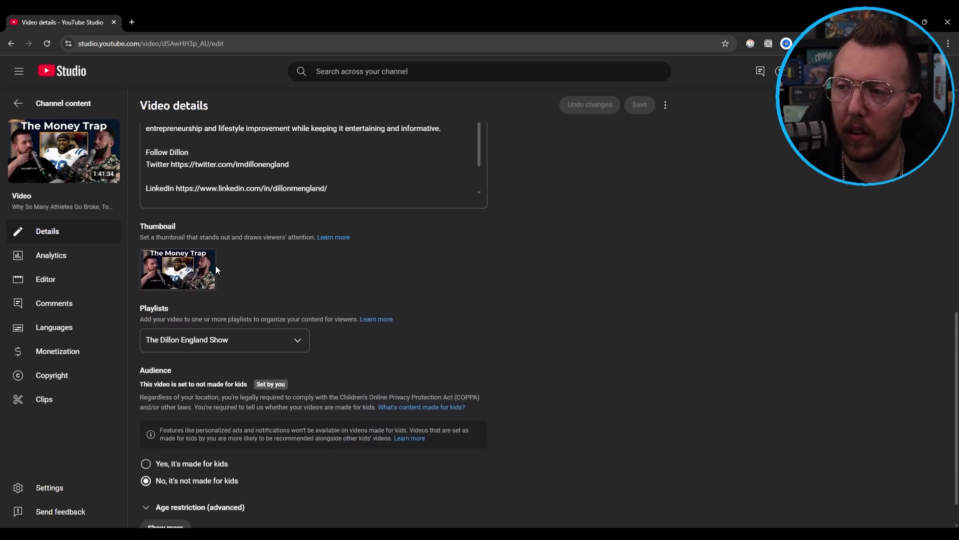
click(207, 268)
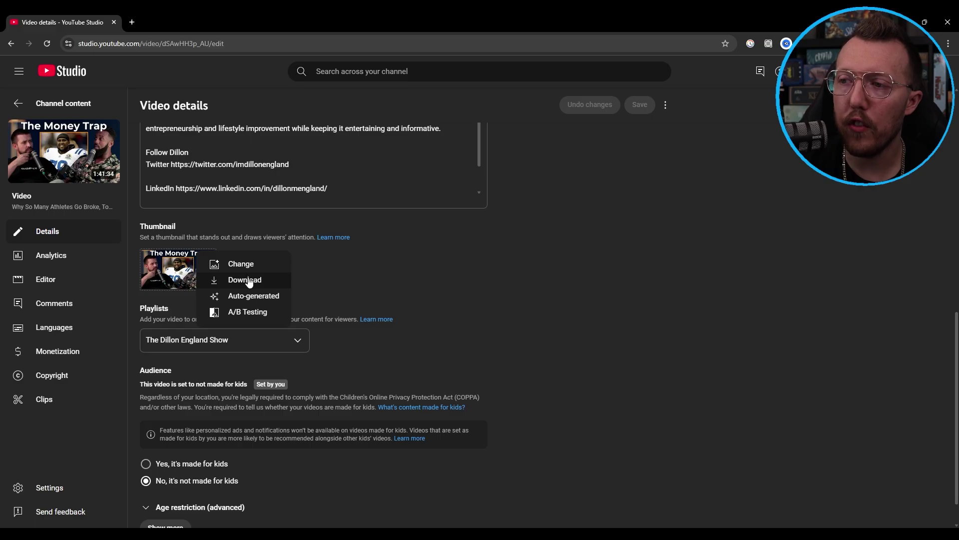
click(250, 312)
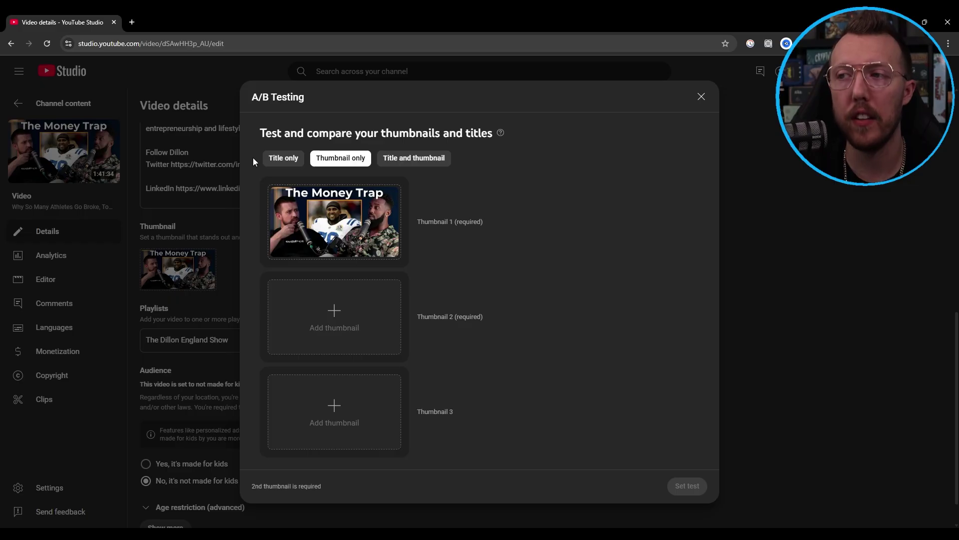
- Preview the Thumbnail only and Title and thumbnail modes, then settle on Title only
click(289, 156)
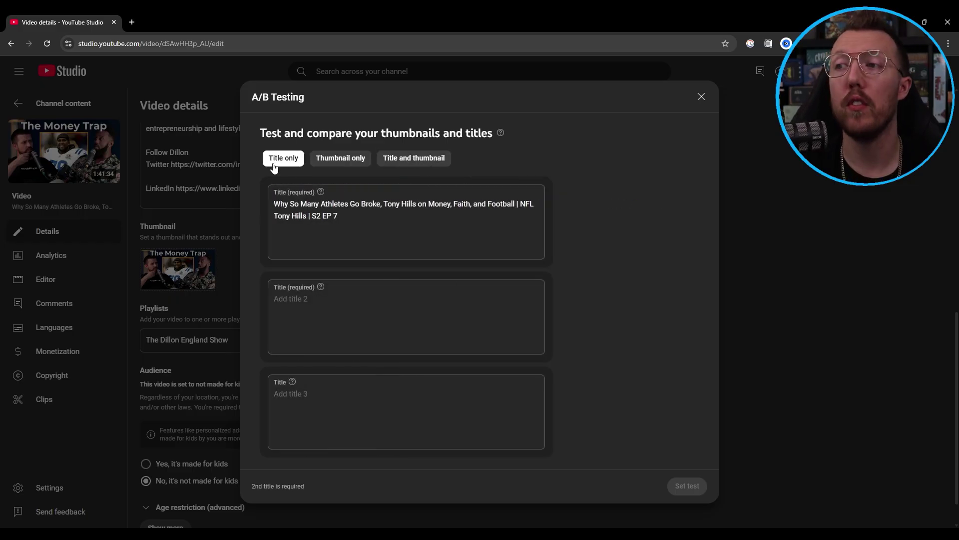
click(367, 168)
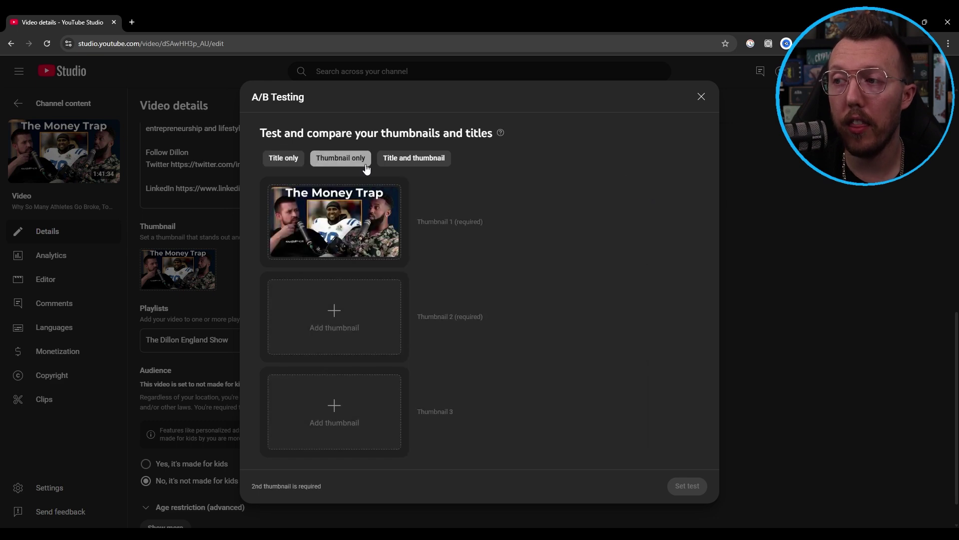
click(443, 158)
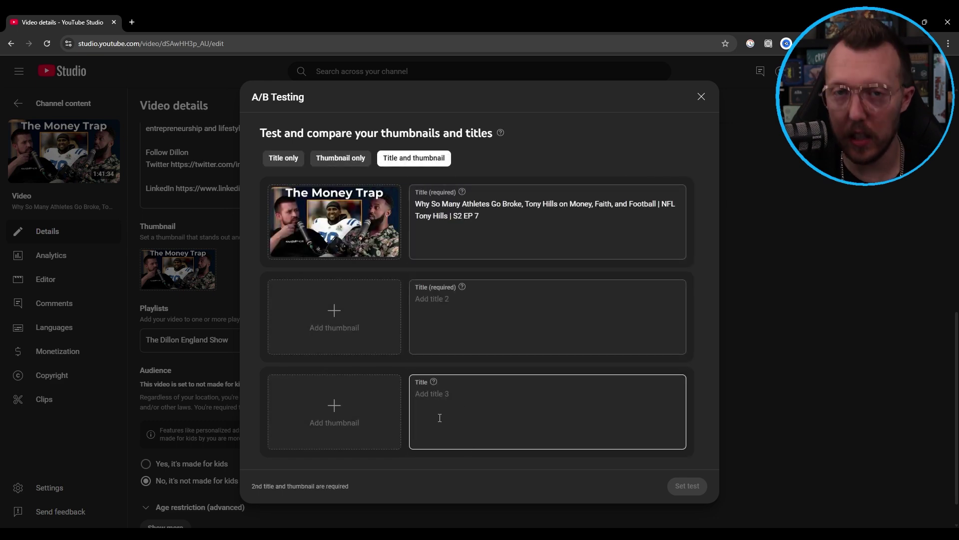
click(273, 159)
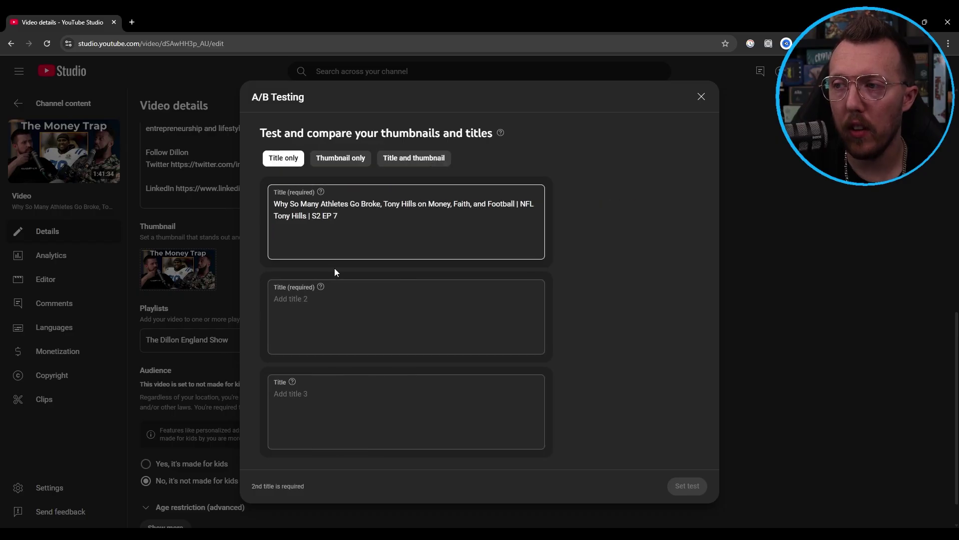
click(353, 311)
- Enter 'HOw Athletes Make Money' as the second title and cycle modes, ending on Title and thumbnail
text(H)
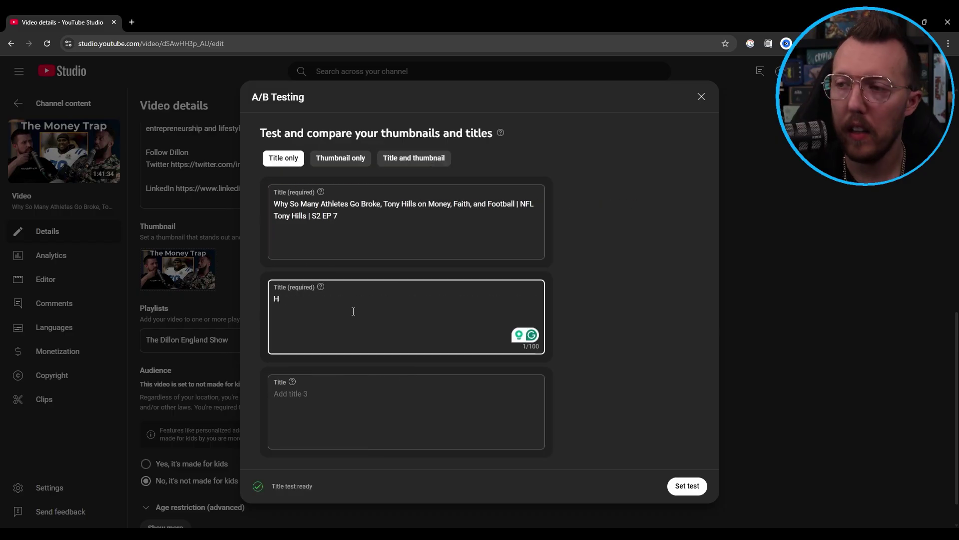
text(Ow Athletes Make Money)
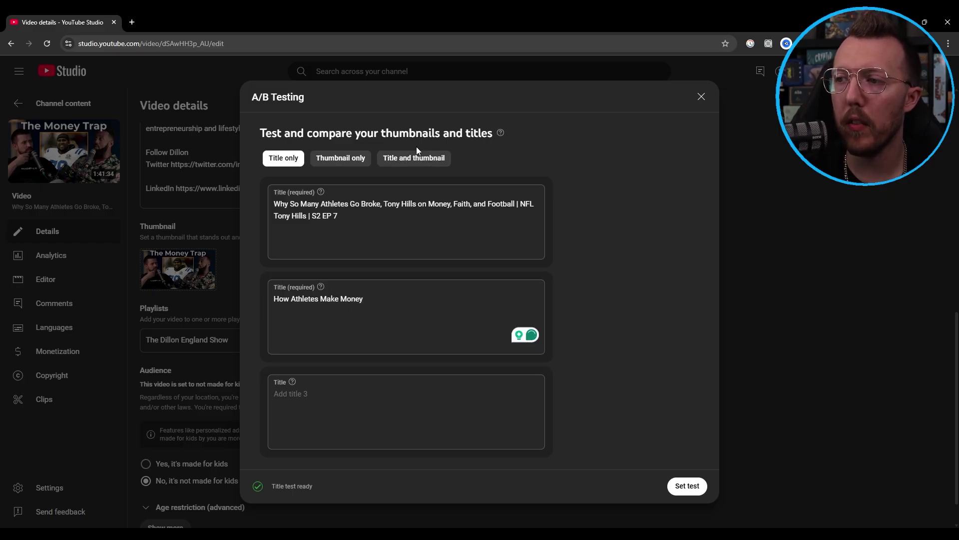
click(414, 157)
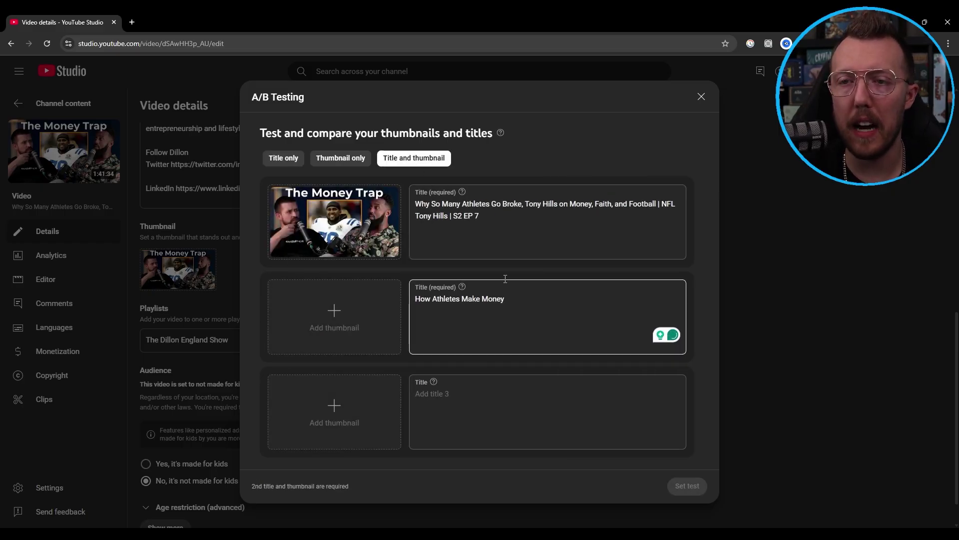
click(286, 160)
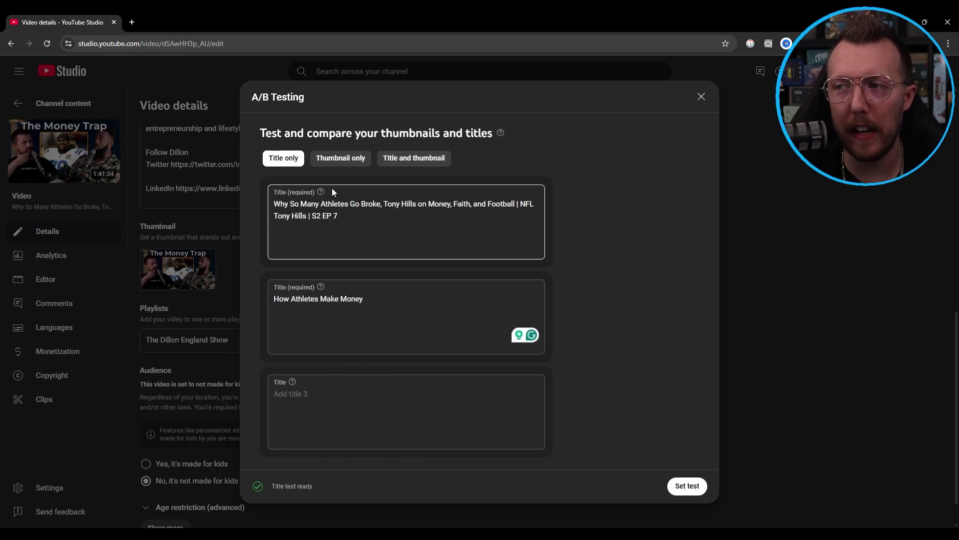
click(340, 159)
click(424, 159)
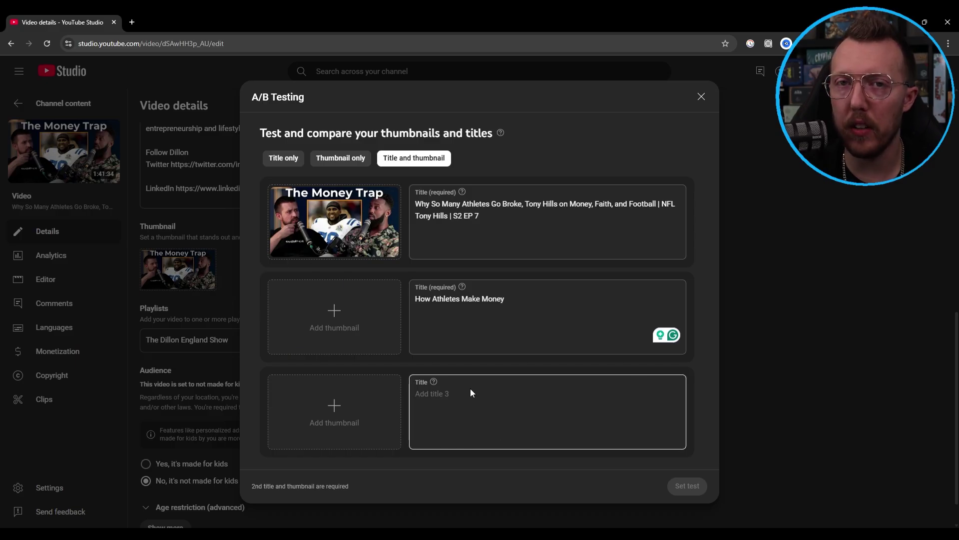
- Delete the second title 'How Athletes Make Money', leaving the field empty
click(522, 297)
drag(528, 303, 395, 300)
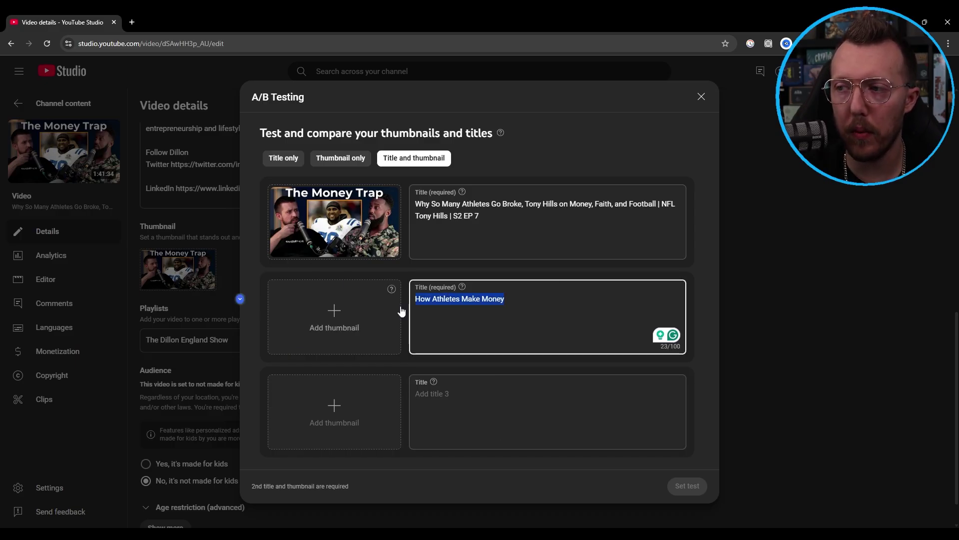
key(BackSpace)
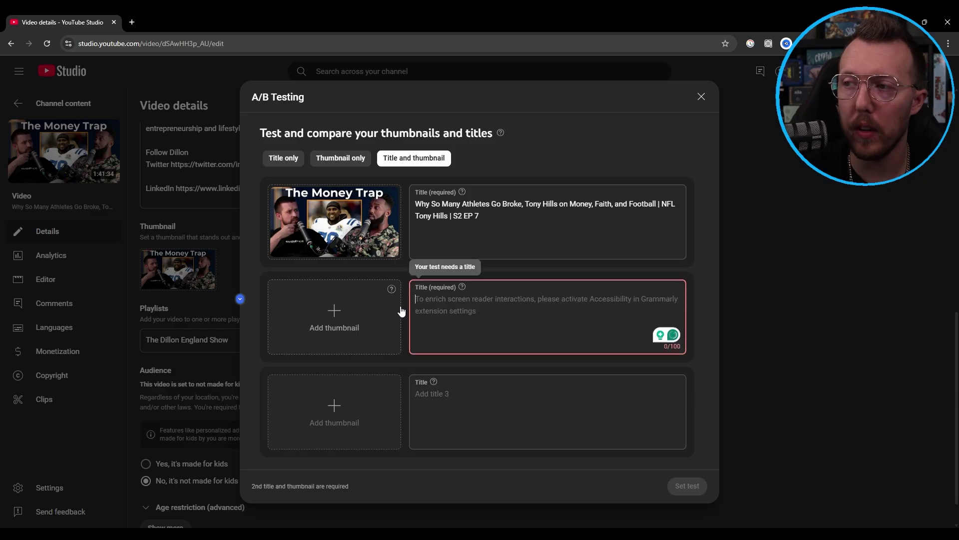
- Leave the empty second title field and show the how-A/B-testing-works help popup
click(590, 162)
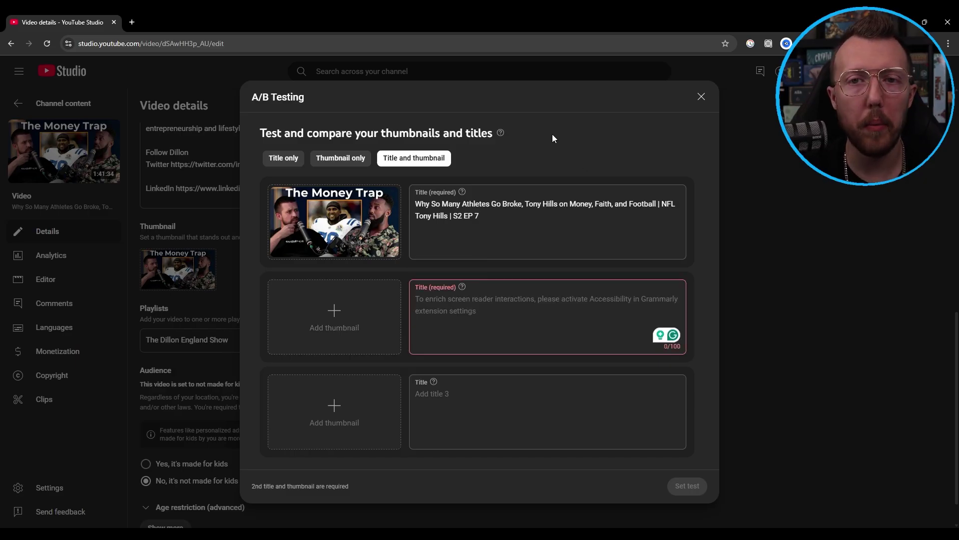
mouse_move(502, 134)
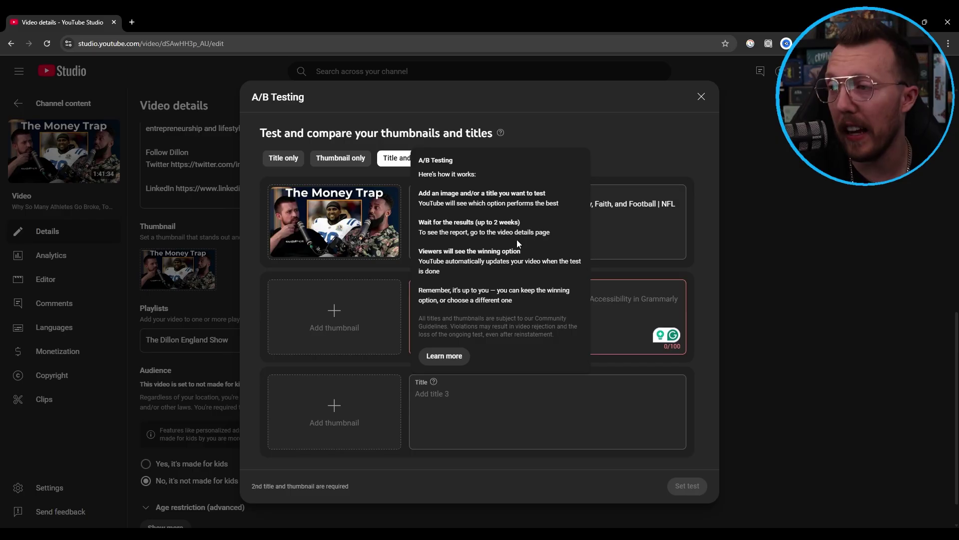
- Highlight the phrases about keeping the winning option in the A/B testing explanation
drag(531, 251, 479, 253)
click(490, 263)
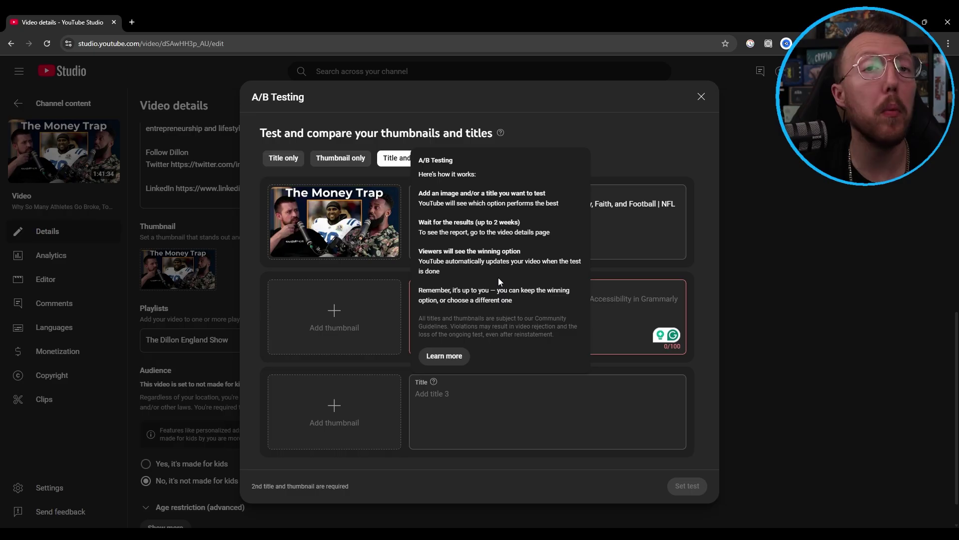
drag(533, 299, 418, 288)
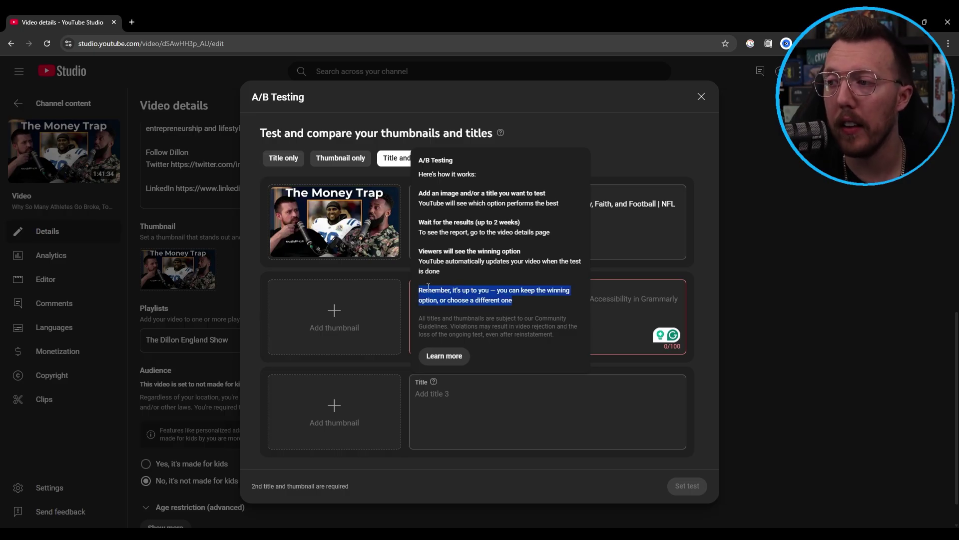
click(505, 279)
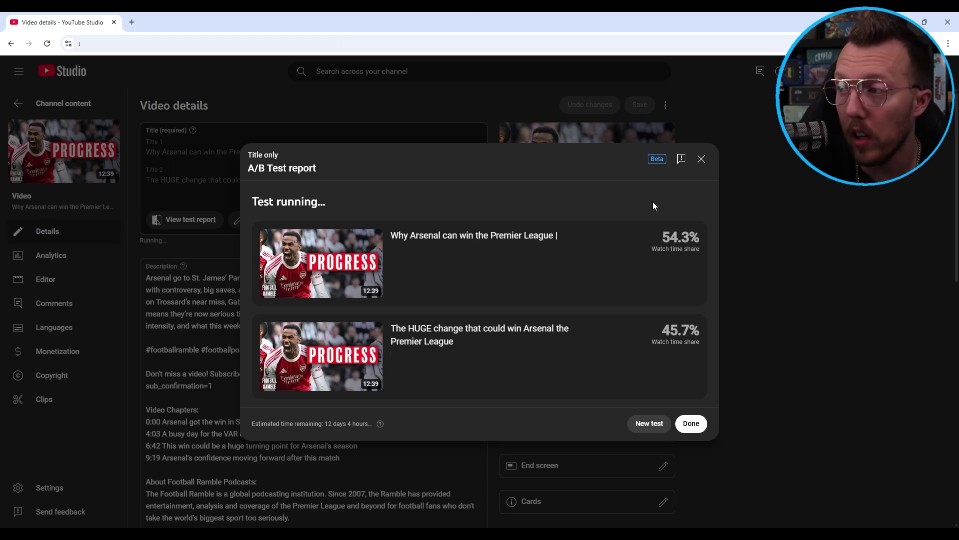
- Show the Watch time share info card and highlight 'Why is watch time share used?'
mouse_move(676, 248)
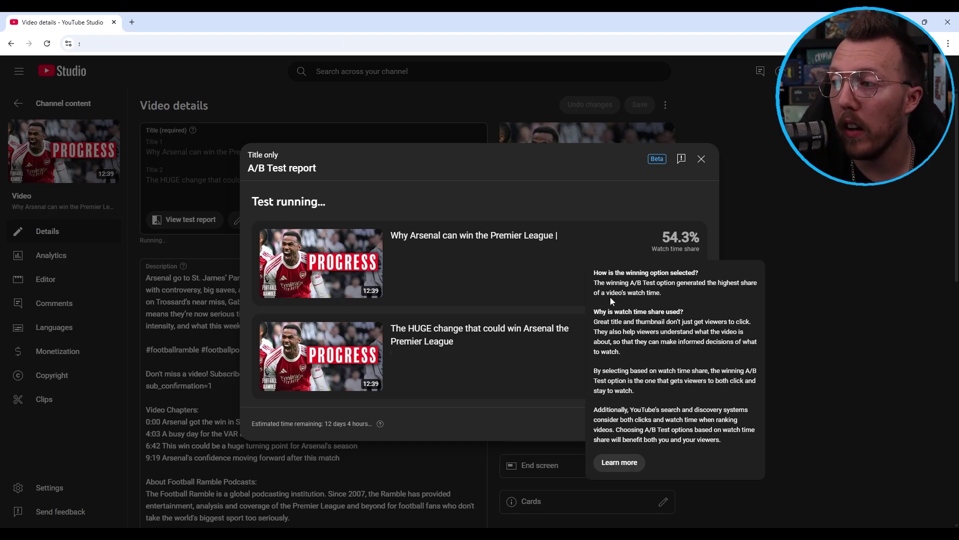
drag(670, 296, 615, 294)
click(607, 284)
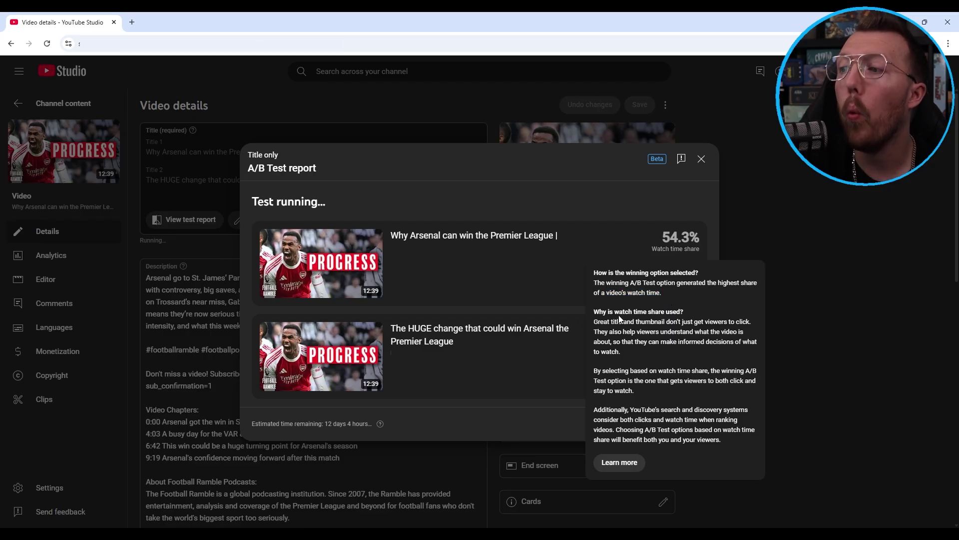
drag(693, 312, 593, 312)
click(599, 323)
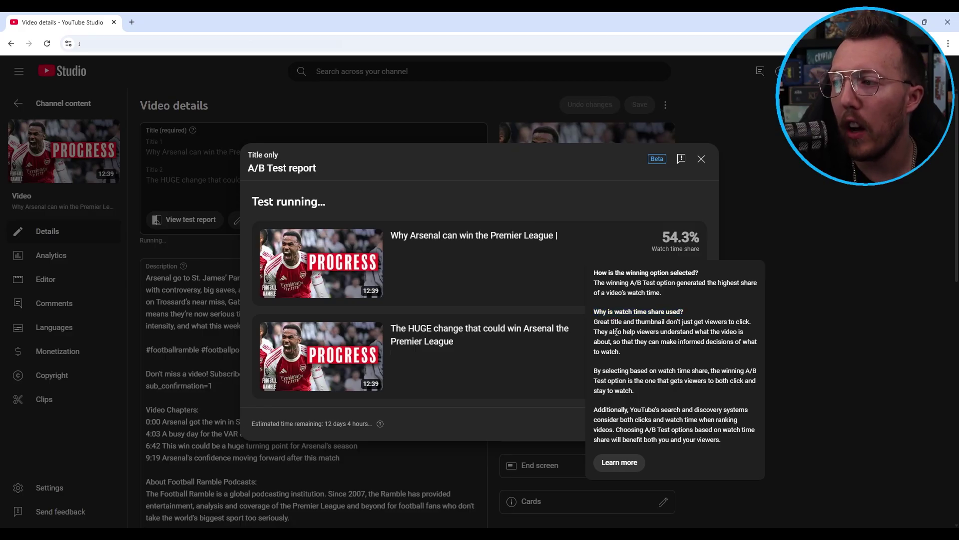
- Highlight the card's passages about understanding the video and 'clicks and watch time'
drag(652, 332, 620, 344)
click(638, 342)
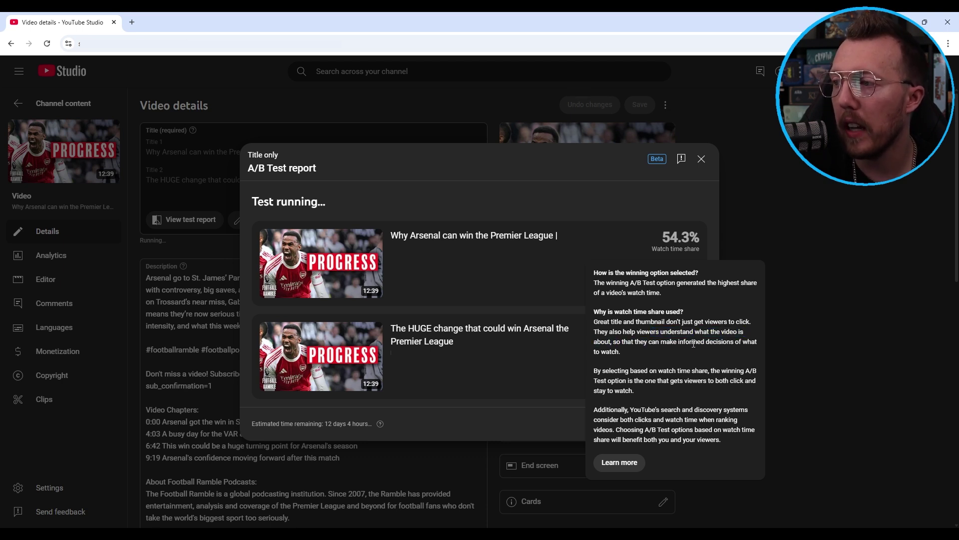
click(685, 355)
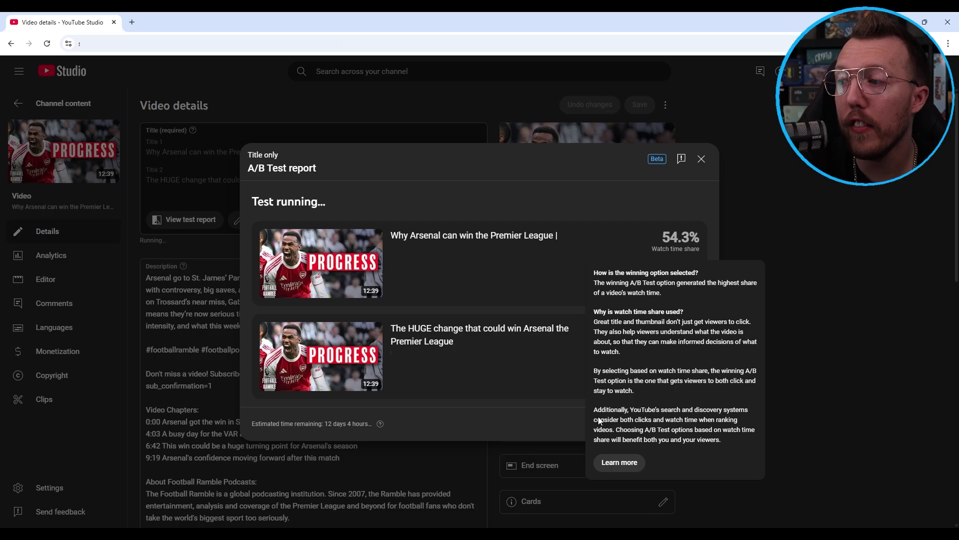
drag(636, 420, 696, 420)
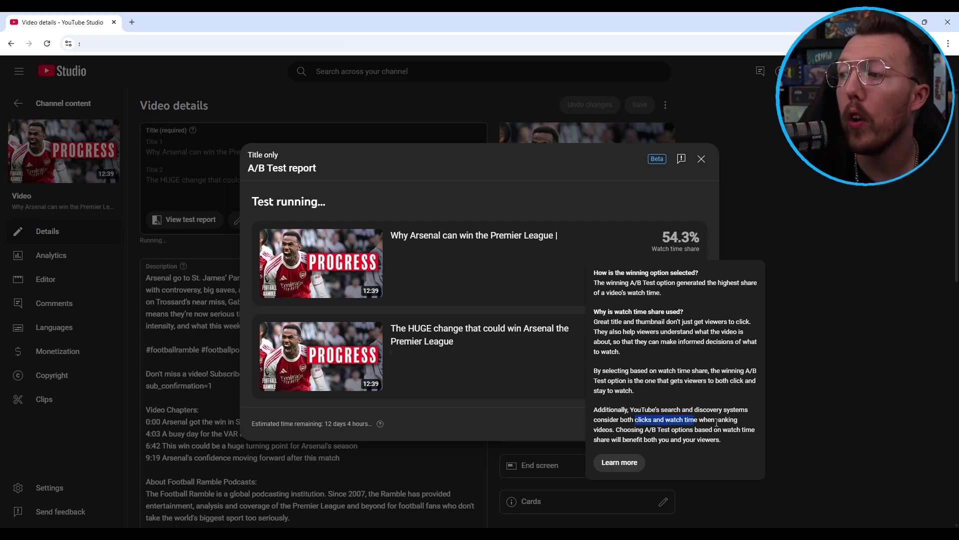
click(721, 349)
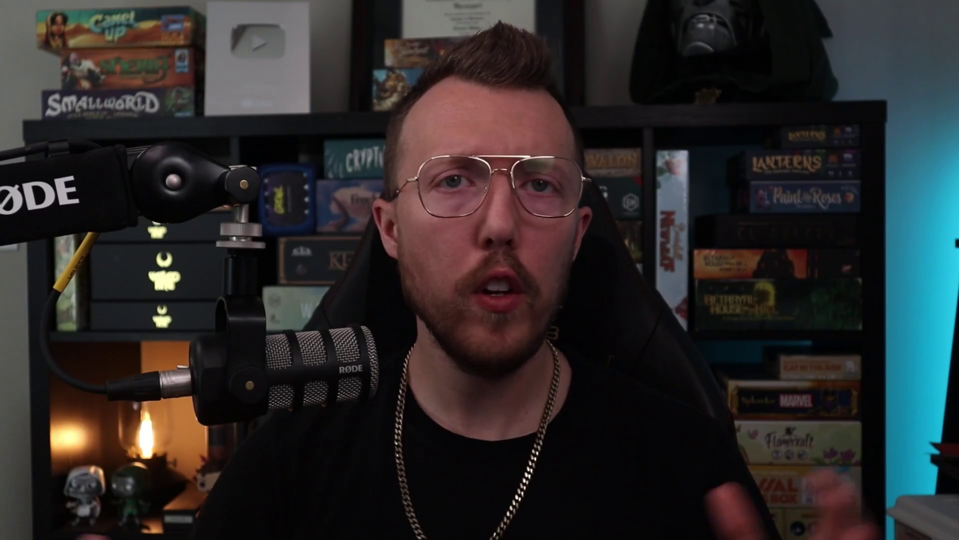